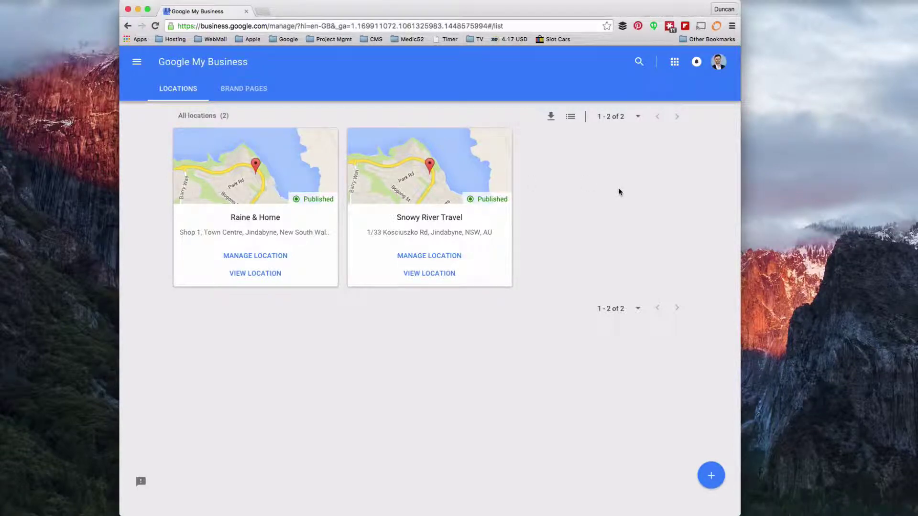
Open a new browser tab next to the Google My Business locations list
key(super+t)
In Google Maps, find Raine & Horne on Kosciuszko Road, Jindabyne, then return to the locations list
text(maps)
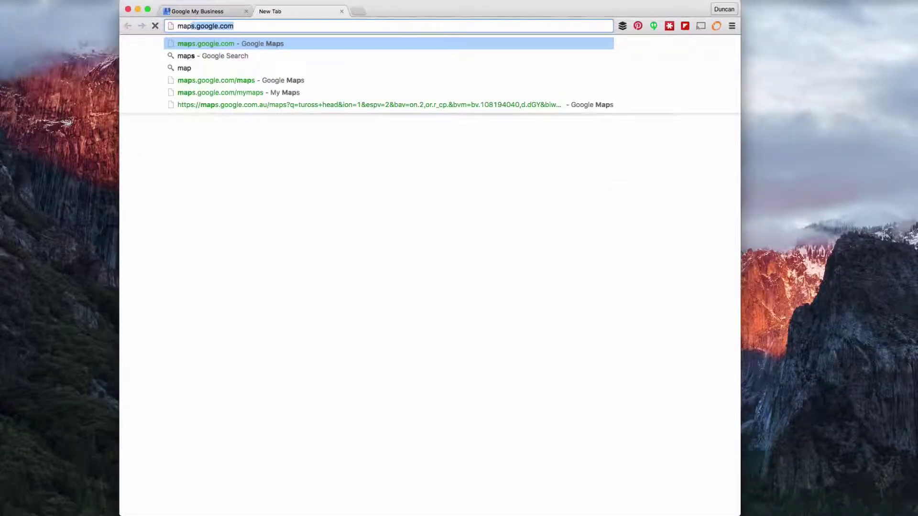
key(Return)
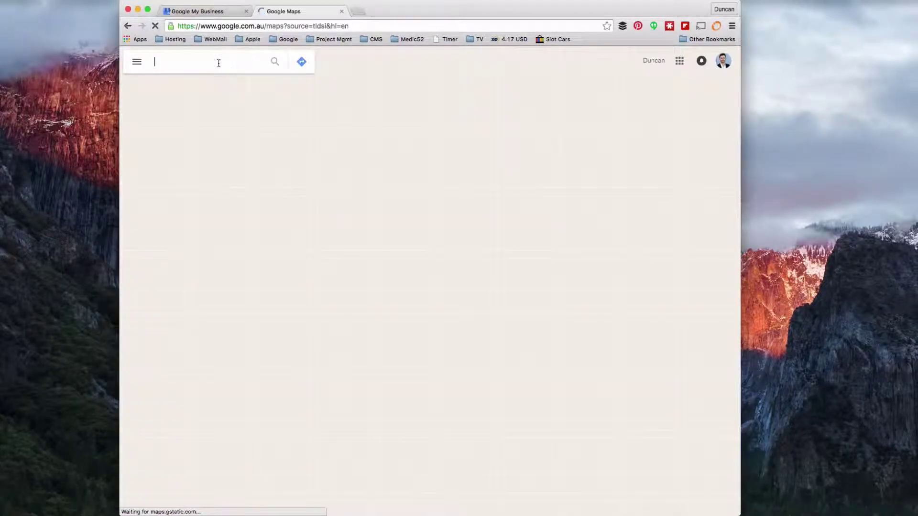
text(raine and horne)
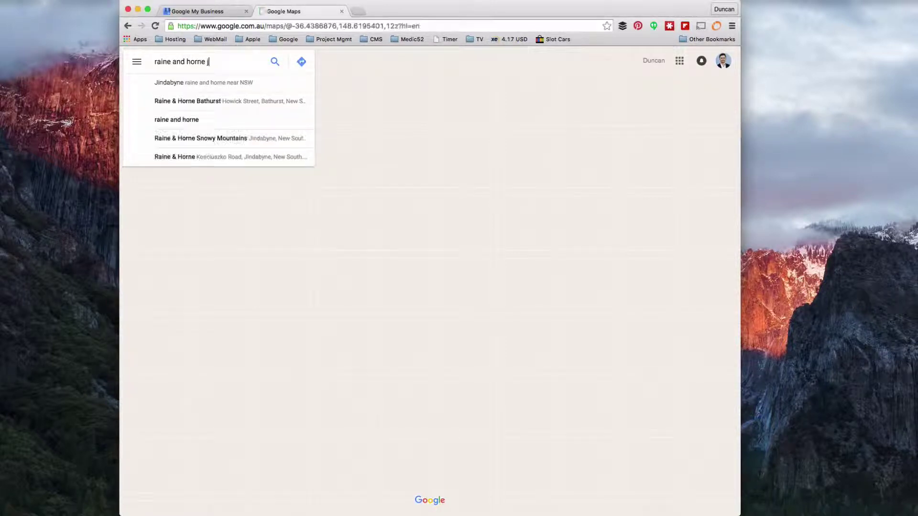
text( jindabyn)
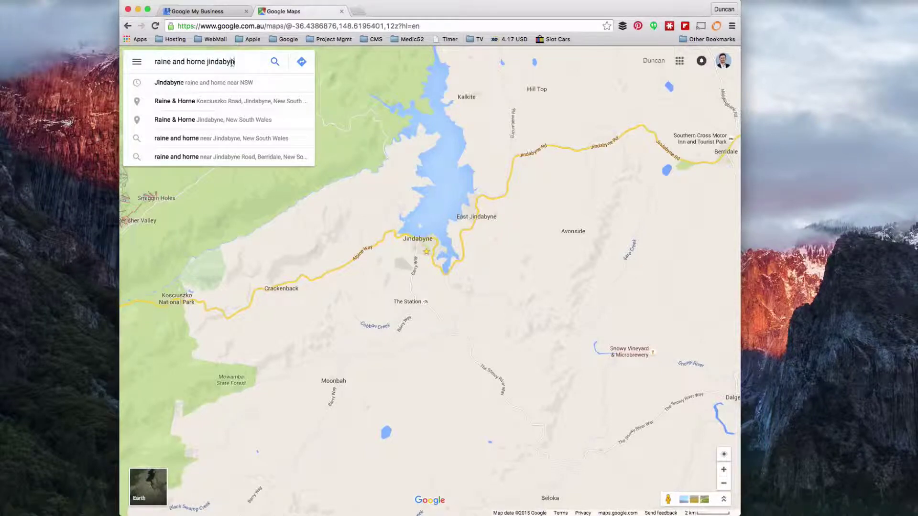
click(214, 102)
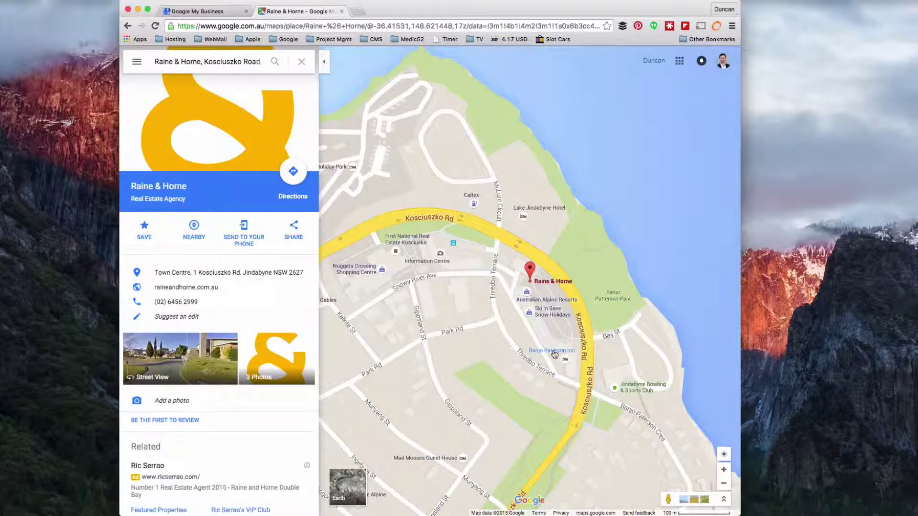
mouse_move(556, 355)
mouse_move(547, 287)
click(179, 12)
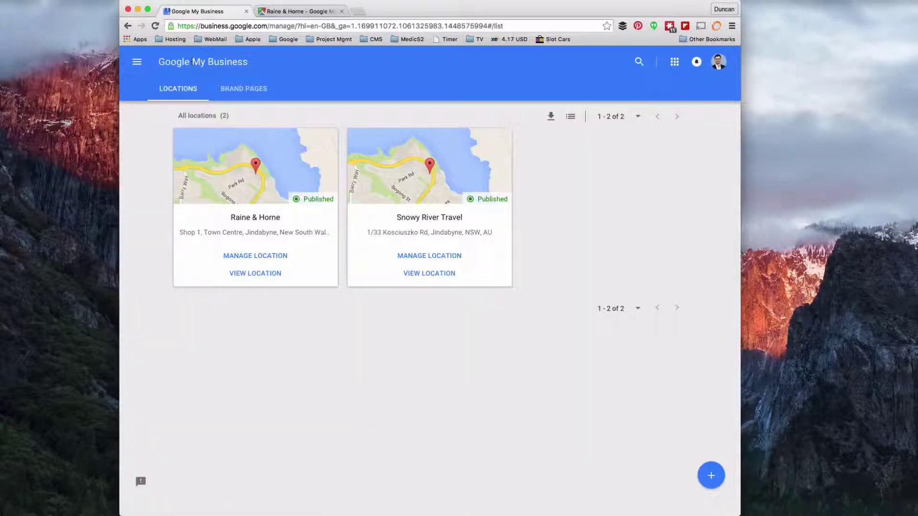
Use the + button's add-location option to reach the 'Find your business' page
drag(202, 25, 268, 26)
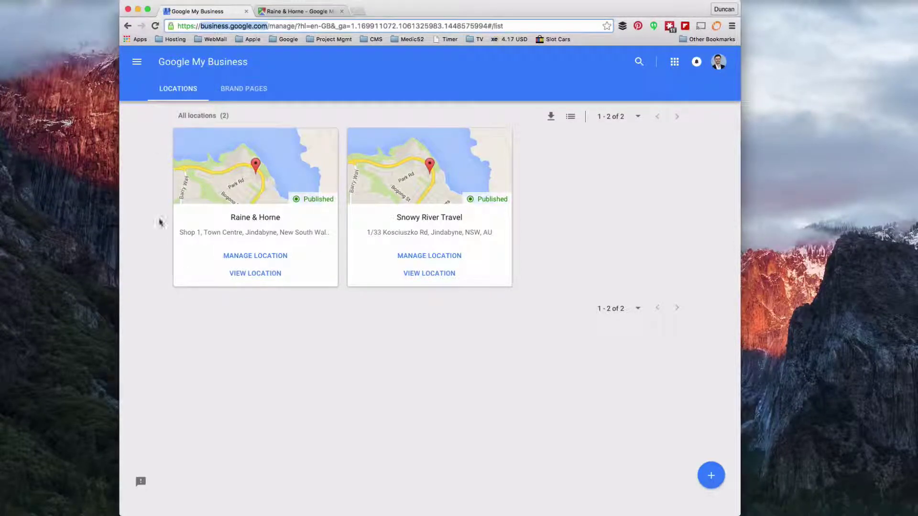
click(478, 447)
click(712, 479)
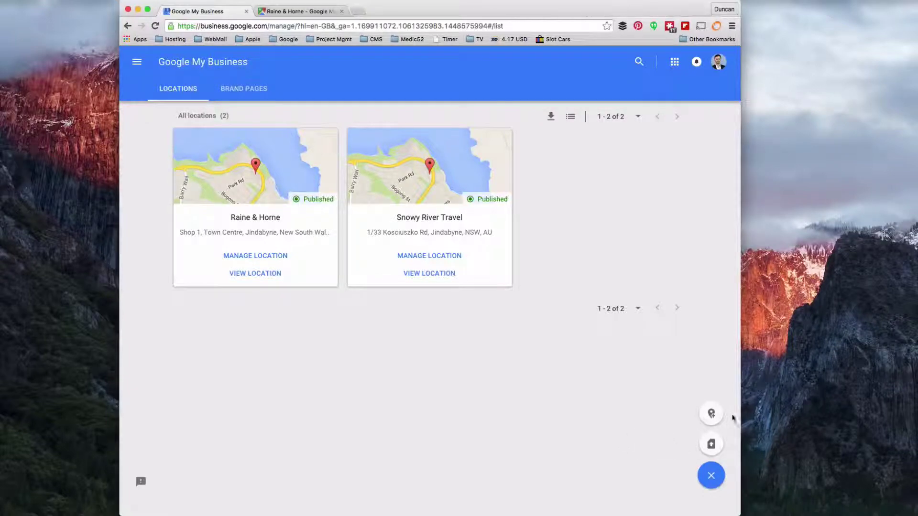
click(711, 414)
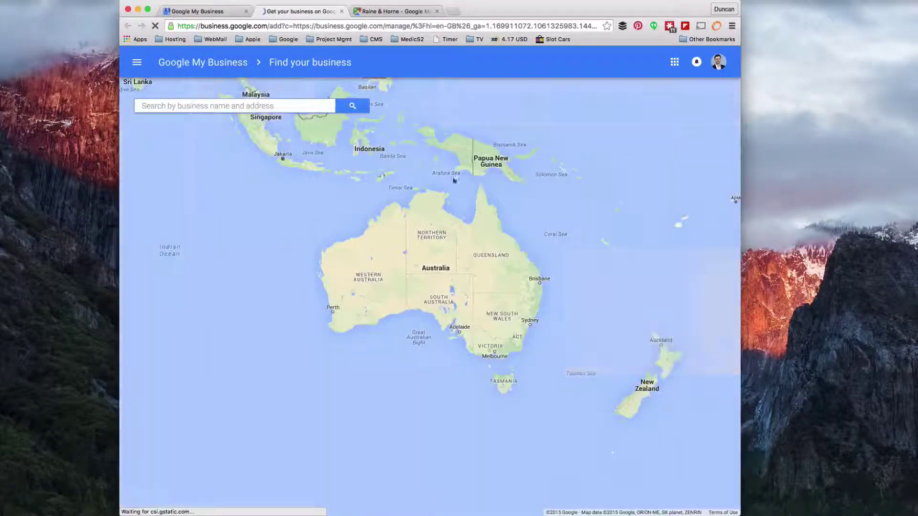
Search for 'chalet st marie, montriond' and, with no match, proceed to the blank add-business form
click(225, 102)
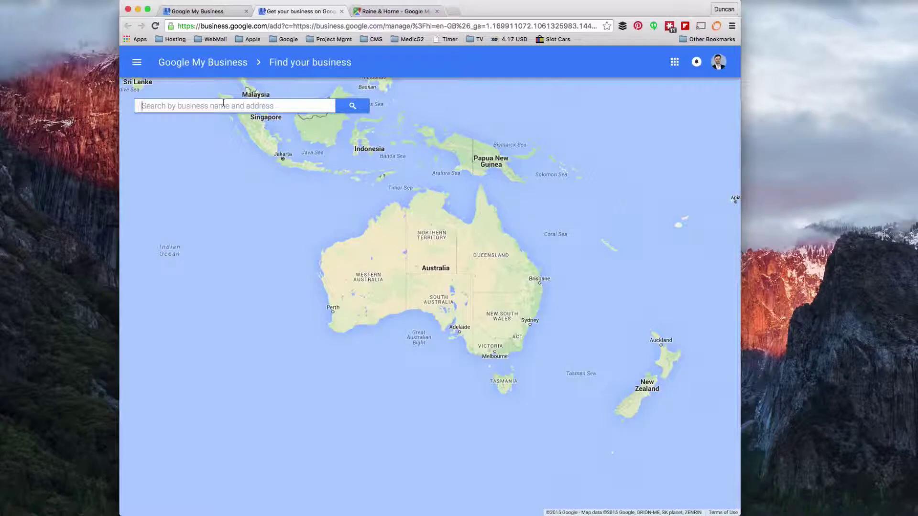
click(172, 109)
text(ch)
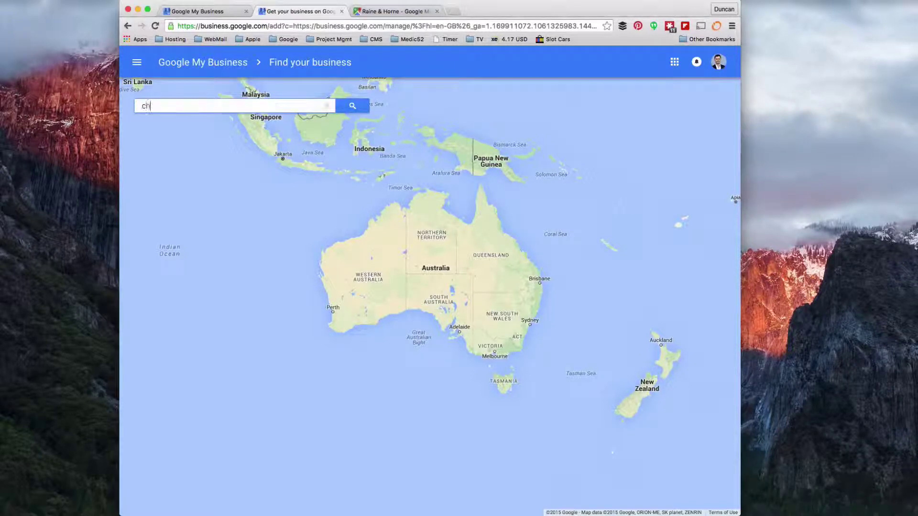
text(alet st marie,)
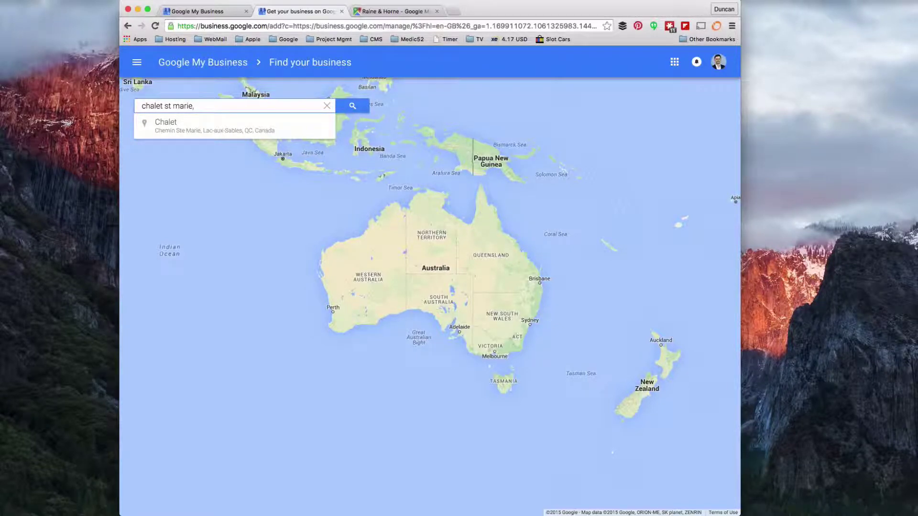
text(montriond)
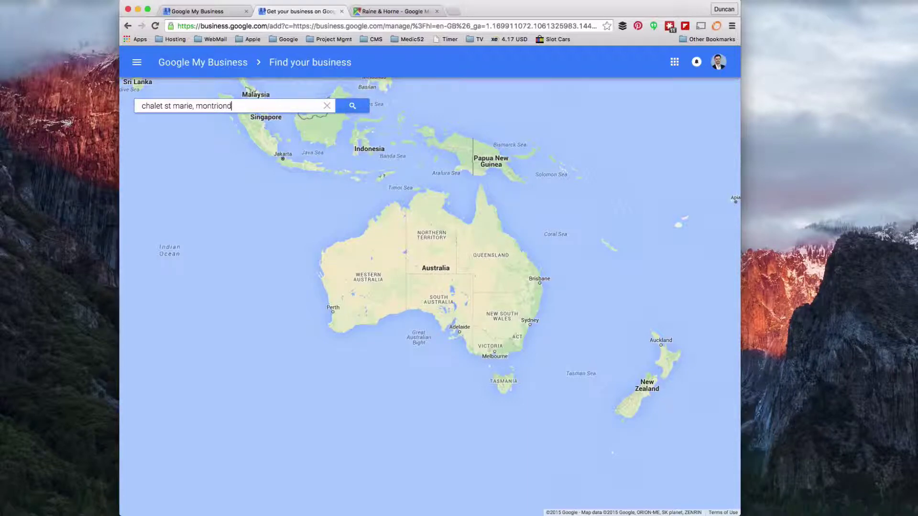
key(Return)
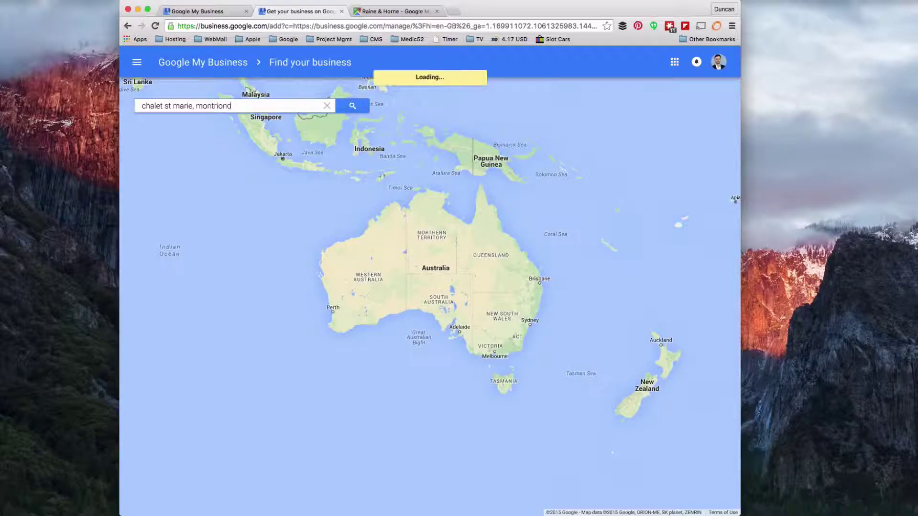
click(225, 189)
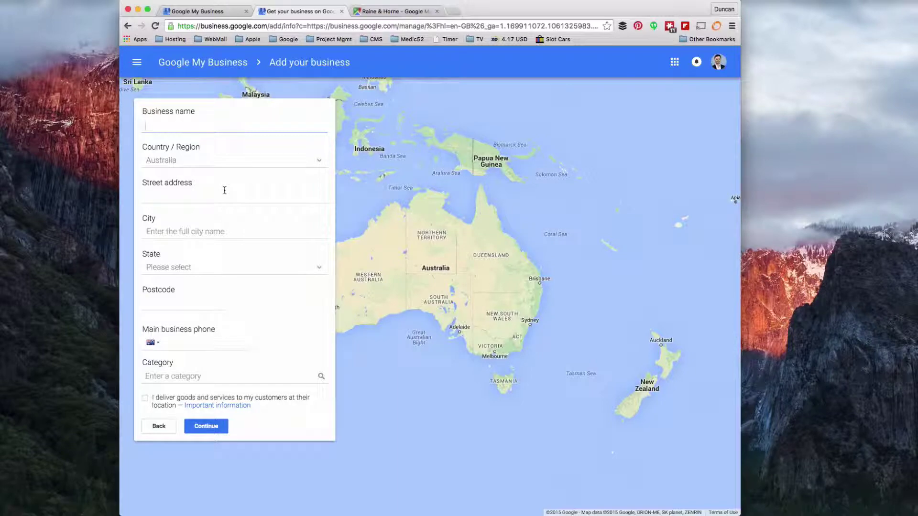
Enter business name Chalet St Marie, country France, city Montriond and street 1 route de l'ele
click(174, 125)
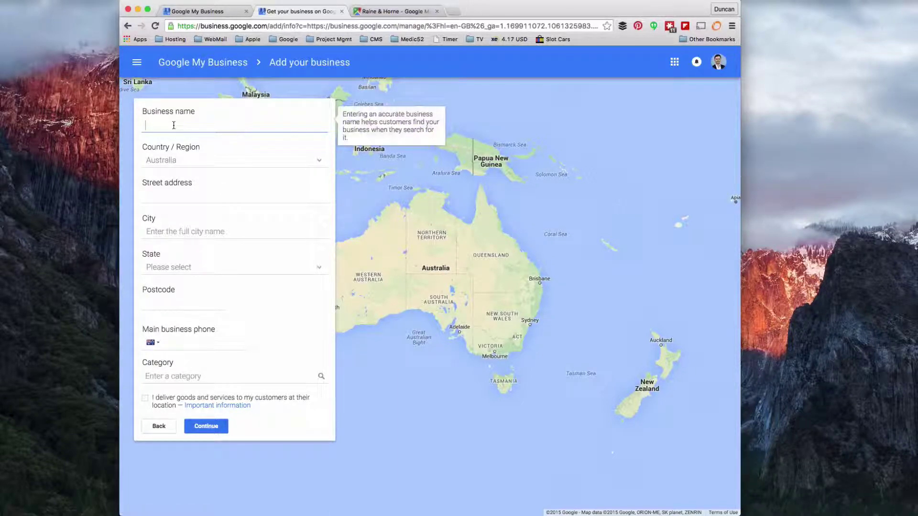
text(Chalet St Marie)
key(Tab)
text(France)
key(Tab)
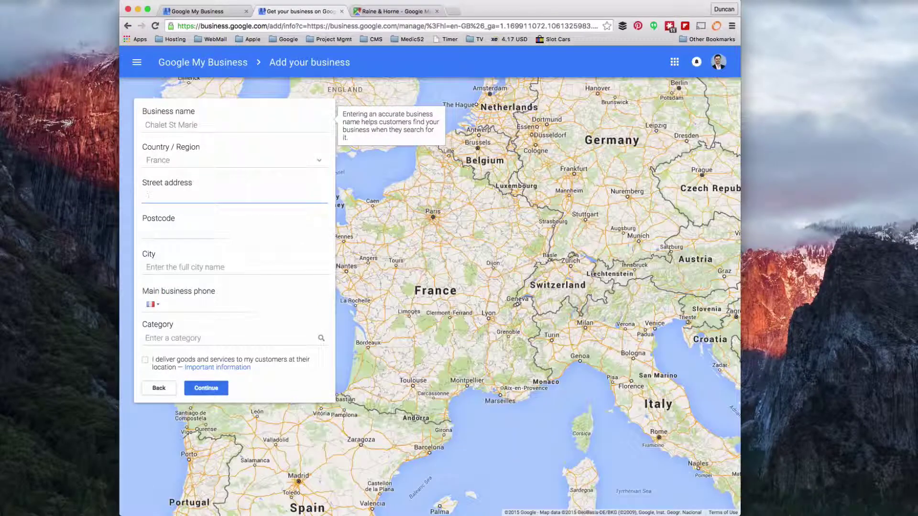
click(185, 266)
text(Muntriond)
click(170, 193)
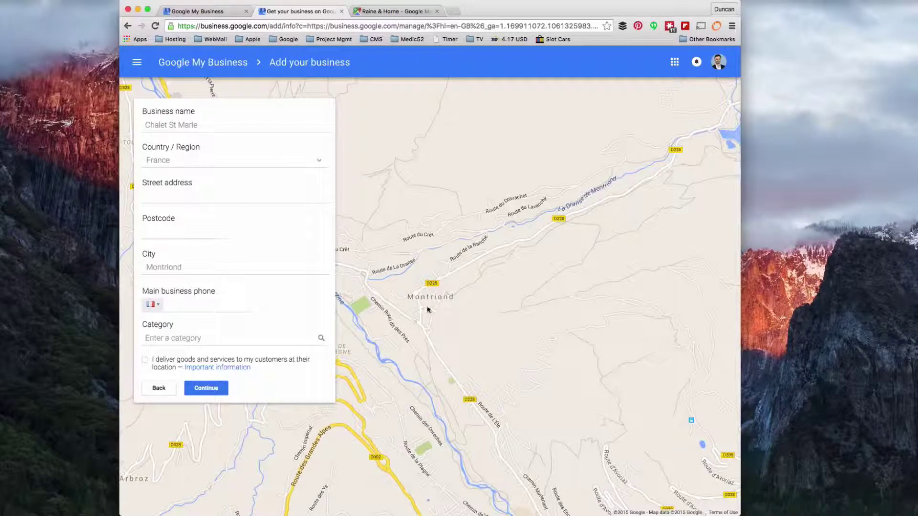
click(172, 194)
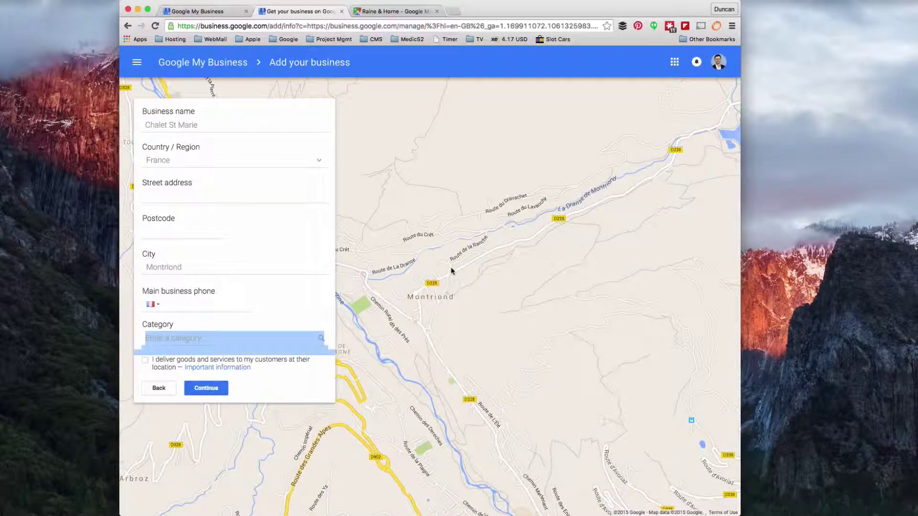
click(163, 195)
text(1 route de l'ele)
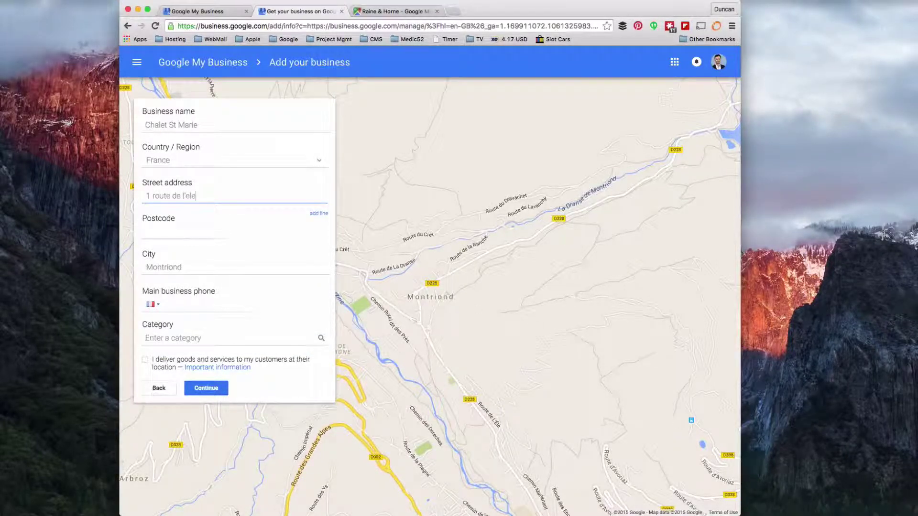
click(242, 257)
click(174, 302)
text(0102030405)
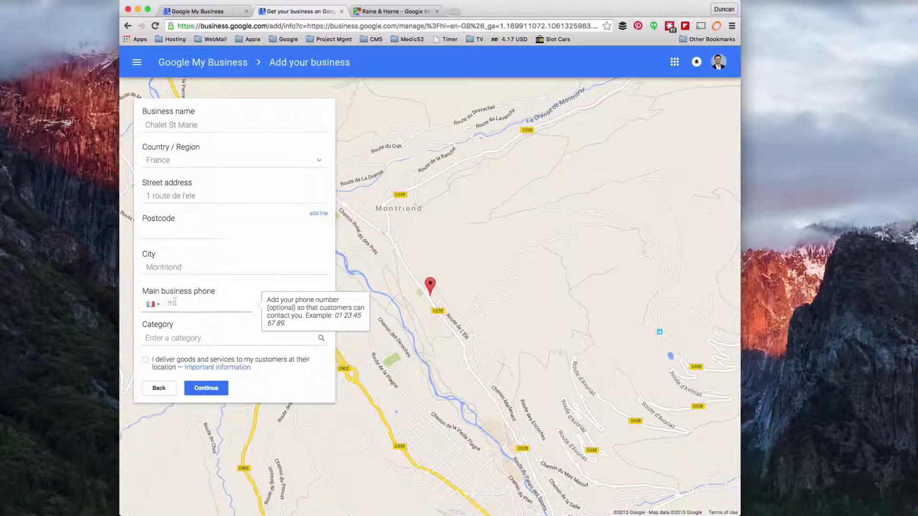
key(Tab)
text(Acco)
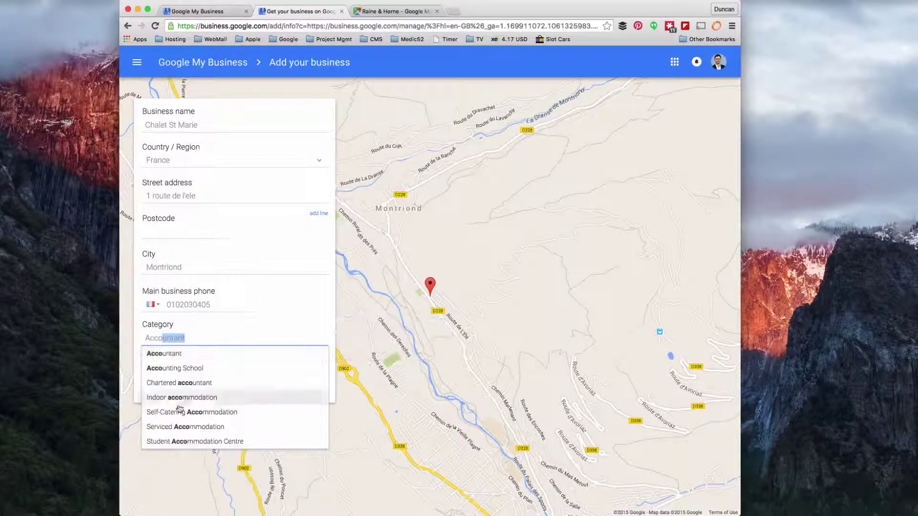
key(super+a)
text(Chalet)
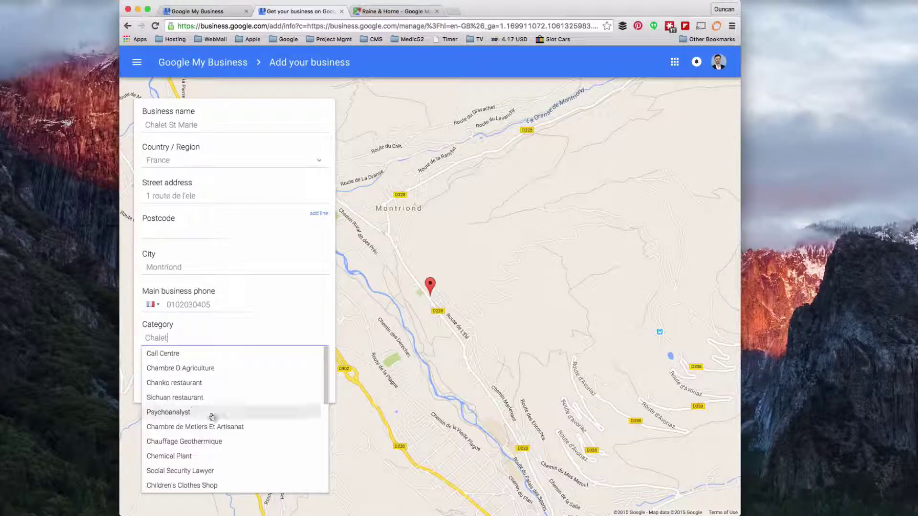
scroll(211, 414, down, 5)
drag(169, 338, 115, 340)
text(Hotel)
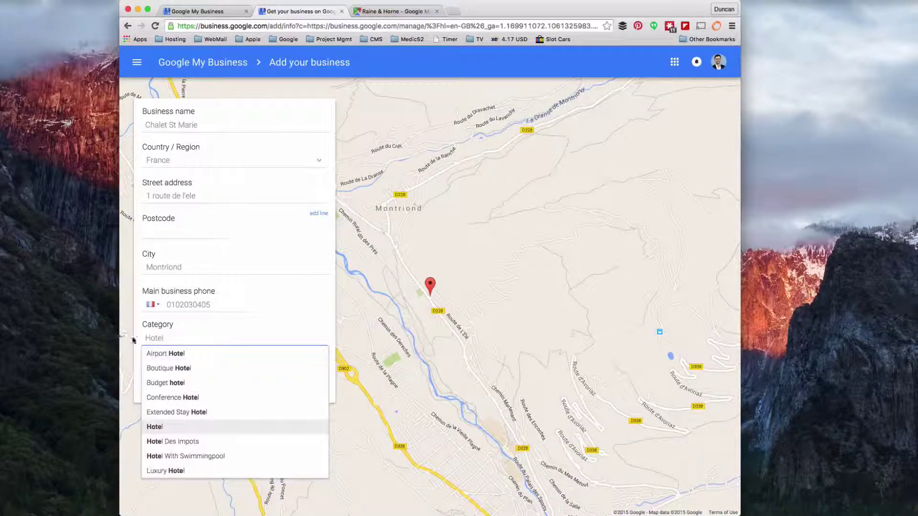
click(177, 383)
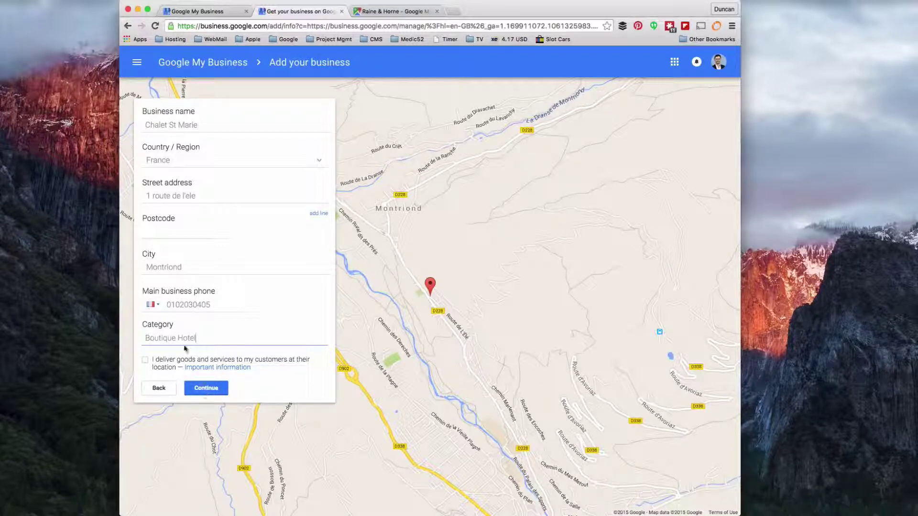
click(211, 389)
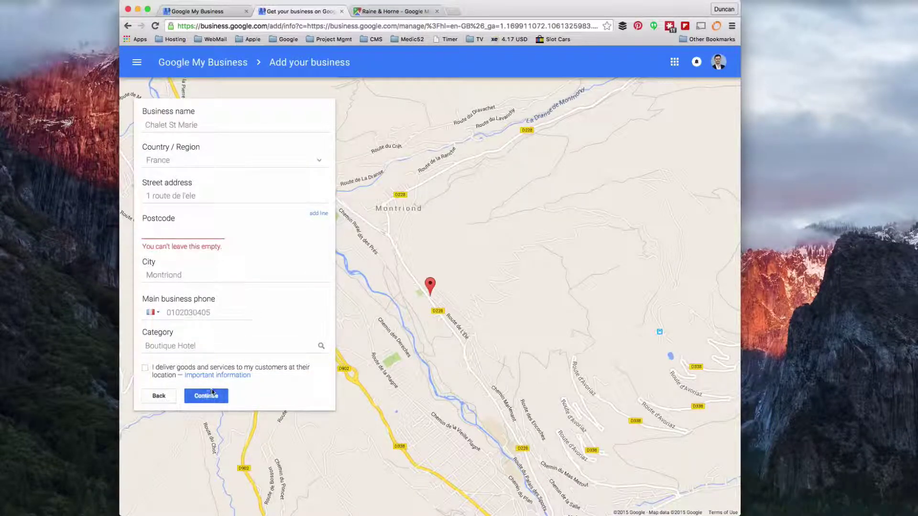
Enter postcode 33380, resubmit, and choose to set the map marker location manually
click(163, 235)
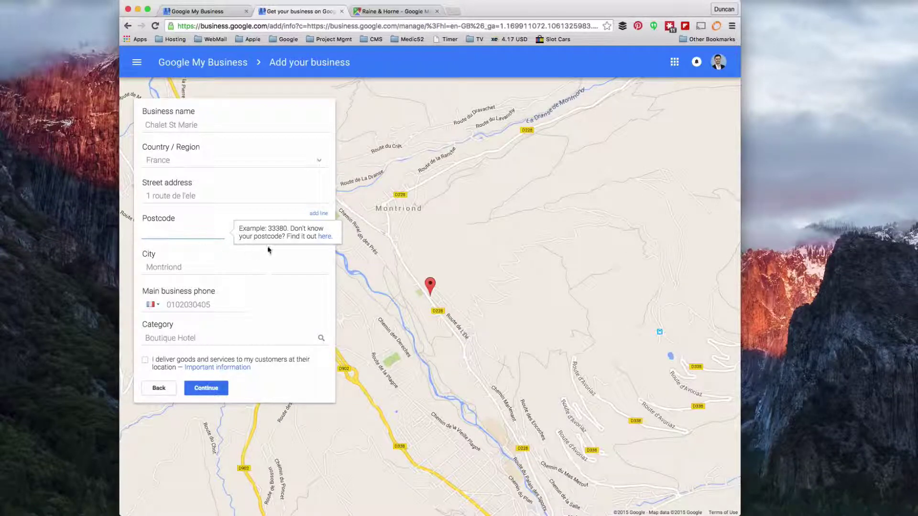
text(33380)
click(206, 387)
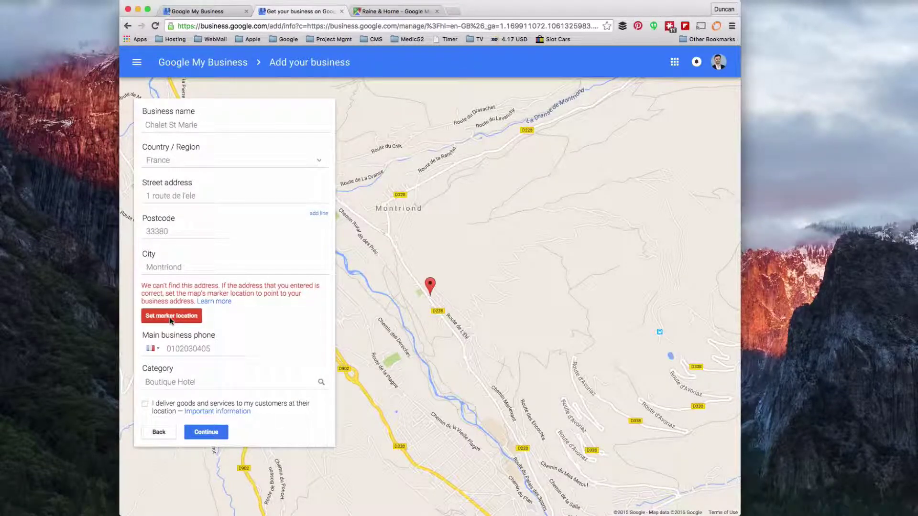
click(171, 317)
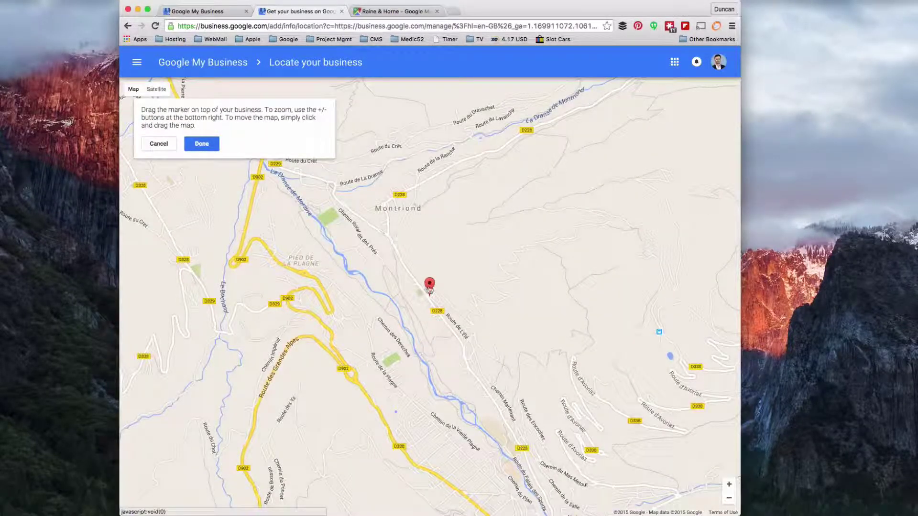
Keep the marker position, fix the capital H so the name reads 'Chalet Fictionelle', and continue
click(202, 144)
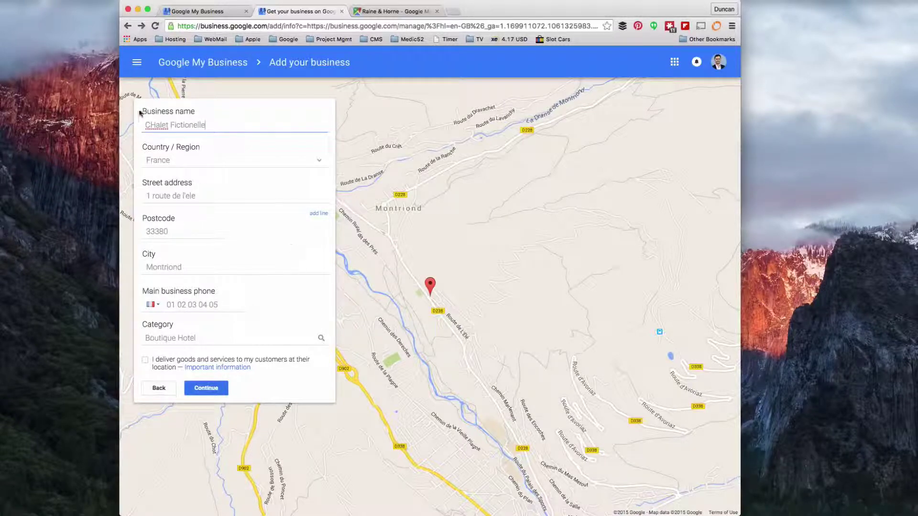
click(153, 127)
drag(149, 125, 156, 126)
text(h)
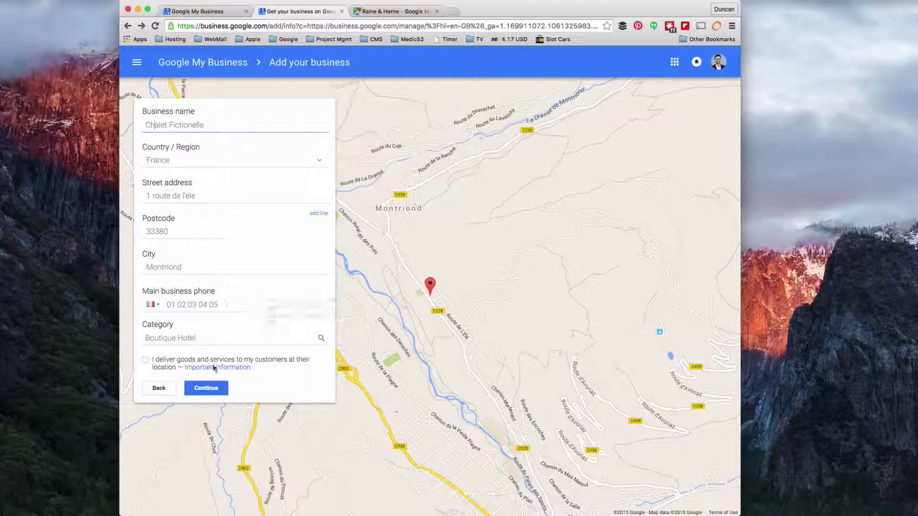
click(201, 391)
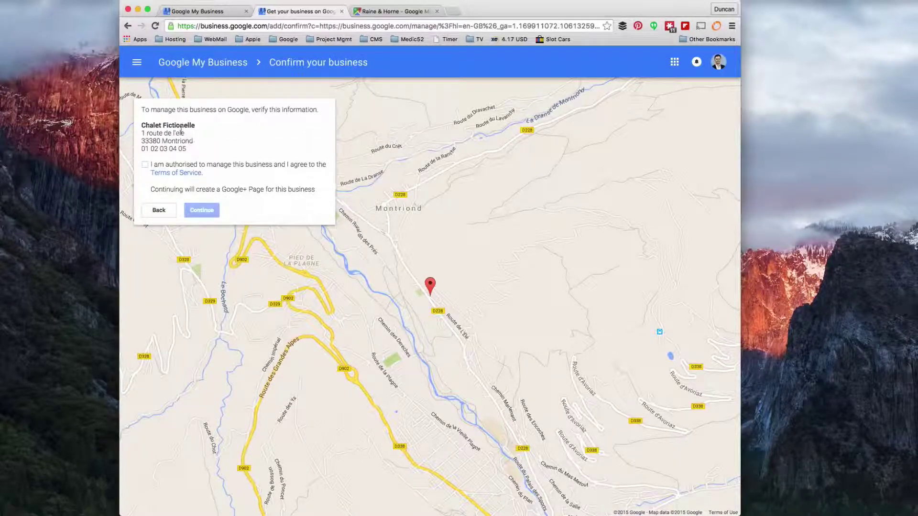
Tick 'I am authorised to manage this business' and continue to the verification options
drag(142, 109, 317, 110)
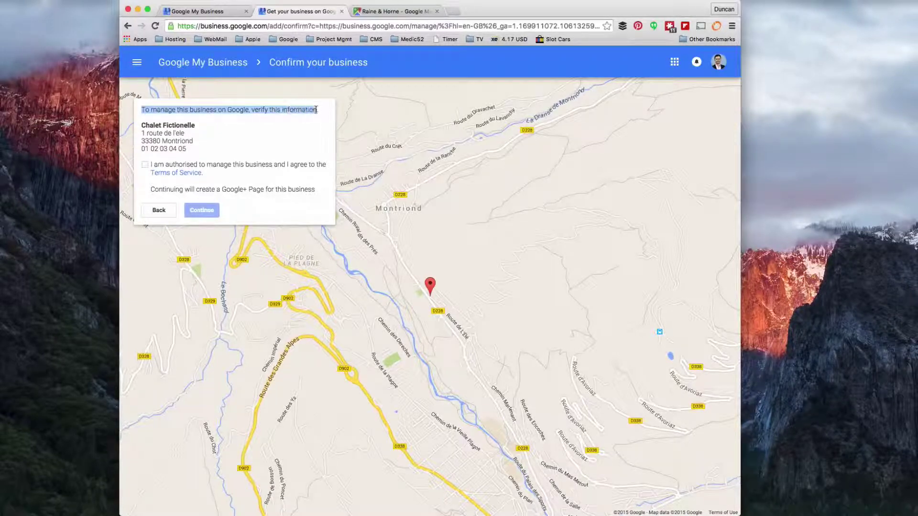
click(145, 165)
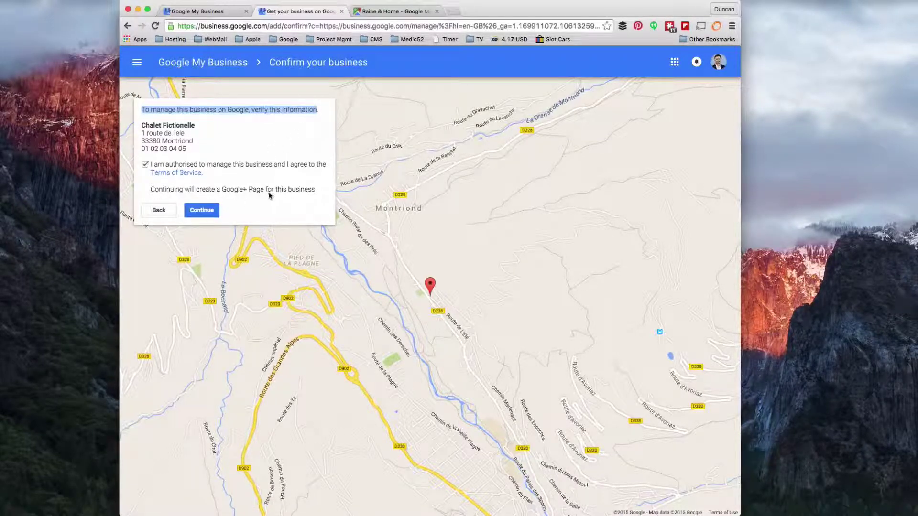
click(203, 212)
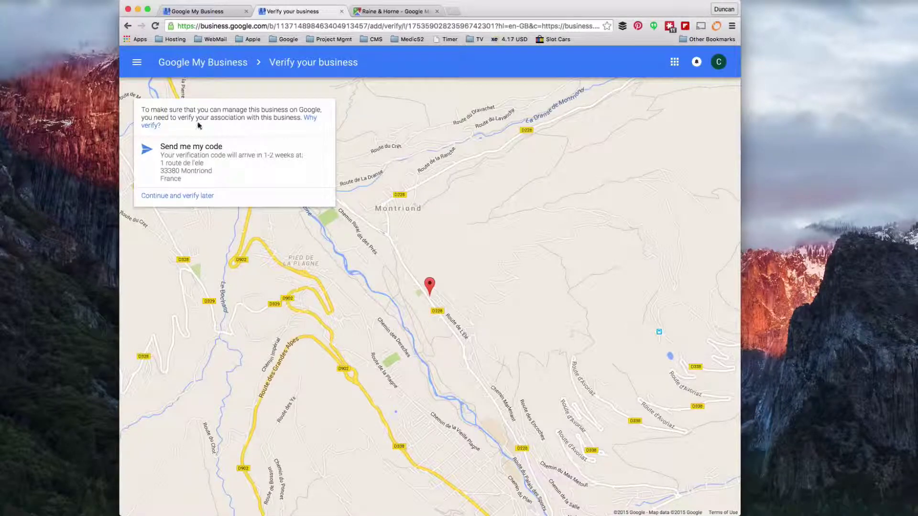
Request the code by postcard, enter a contact name, and send the postcard
click(238, 167)
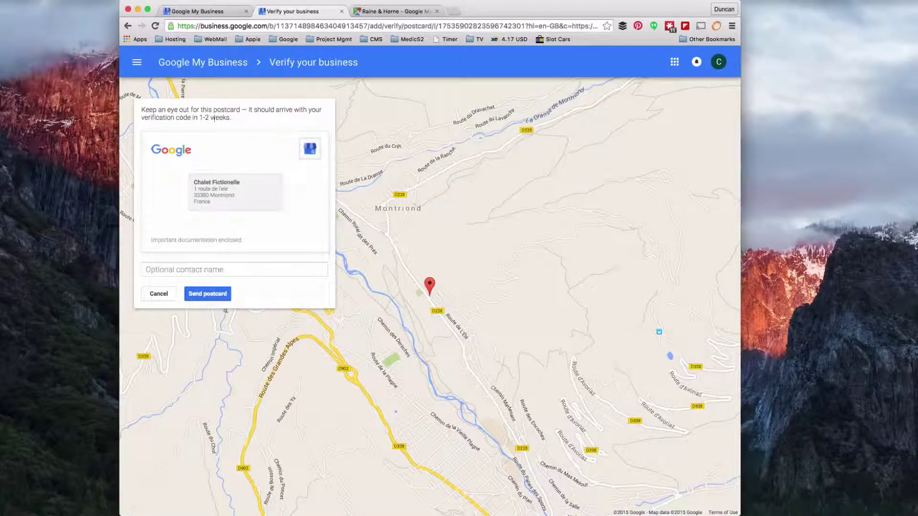
click(189, 266)
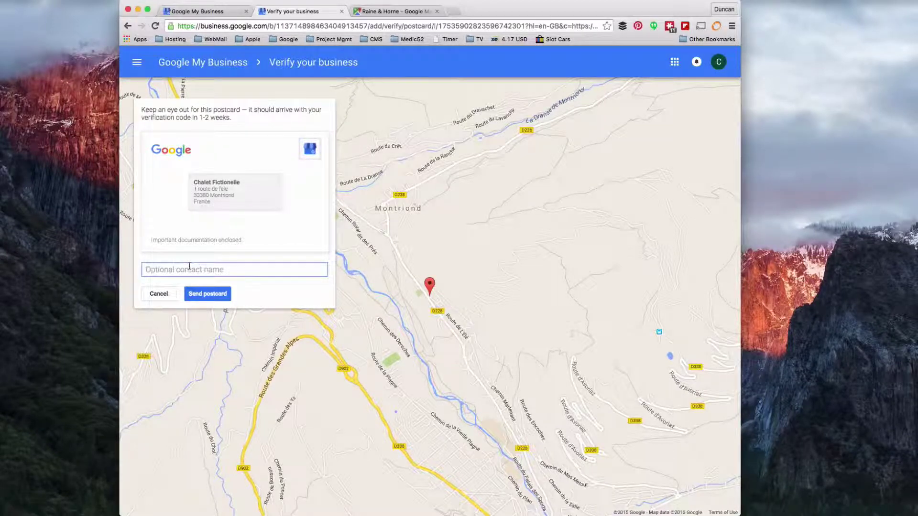
text(Duncan)
drag(198, 182, 215, 182)
click(215, 295)
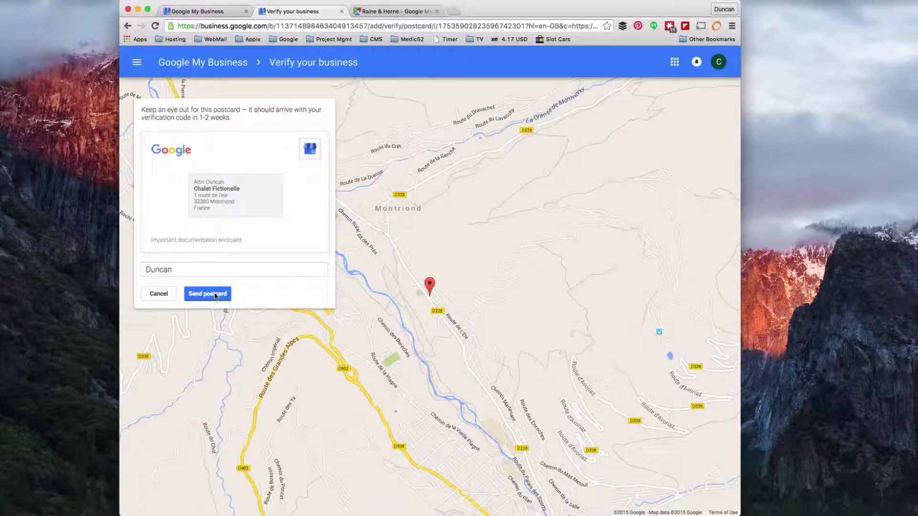
click(214, 295)
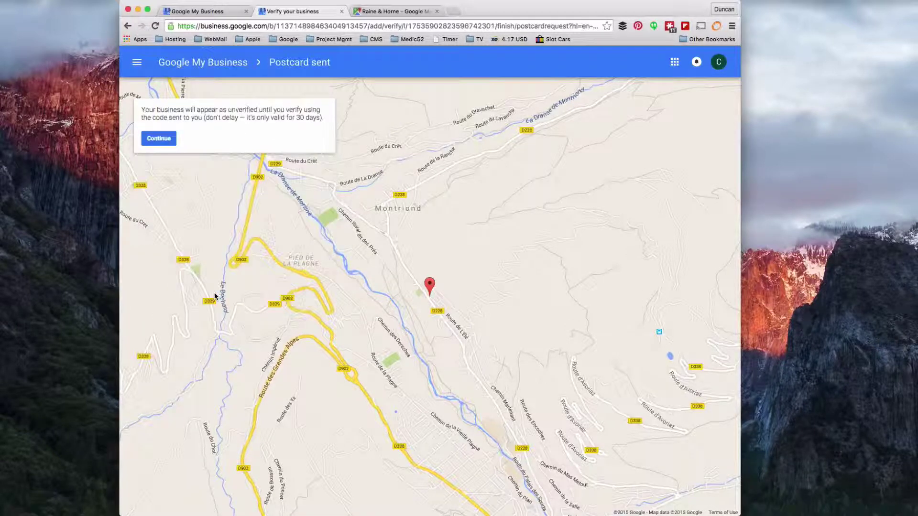
Continue past the postcard confirmation to the three-location list including Chalet Fictionelle
click(161, 138)
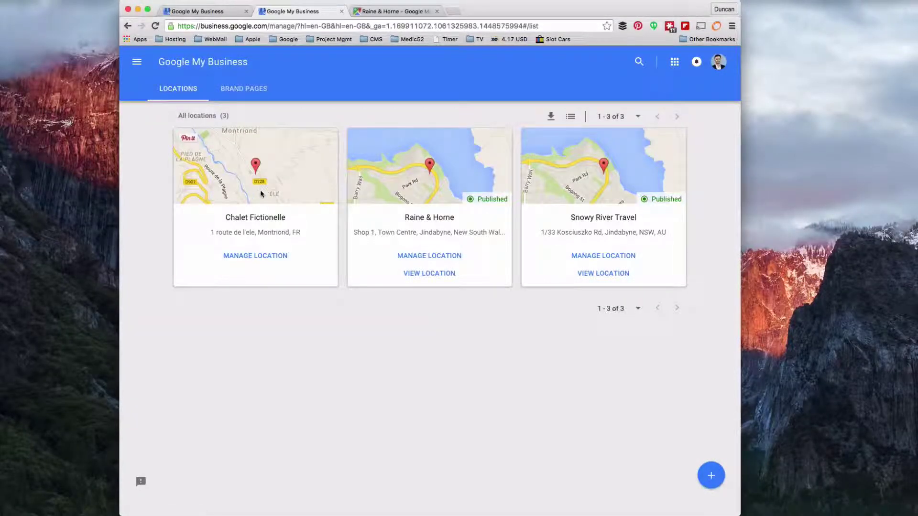
click(311, 200)
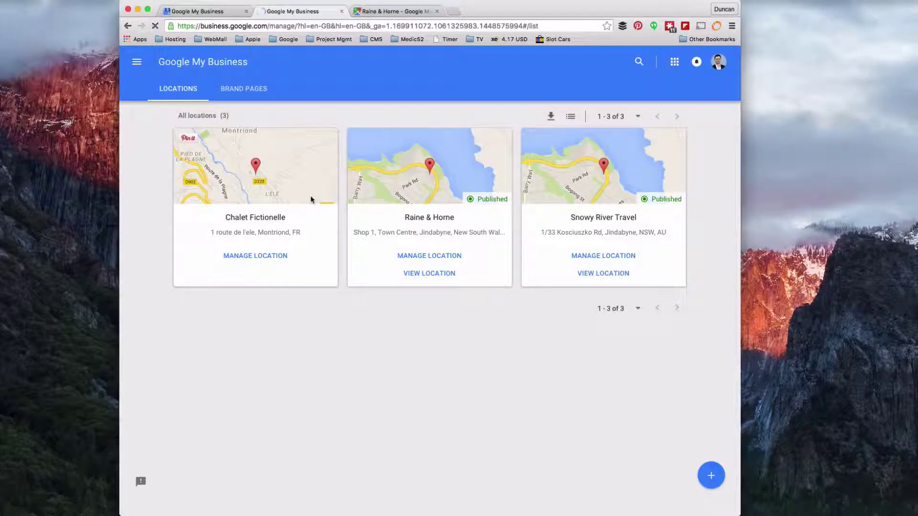
Open the Chalet Fictionelle dashboard and highlight its 27 Nov 2015 verification postcard notice
click(253, 257)
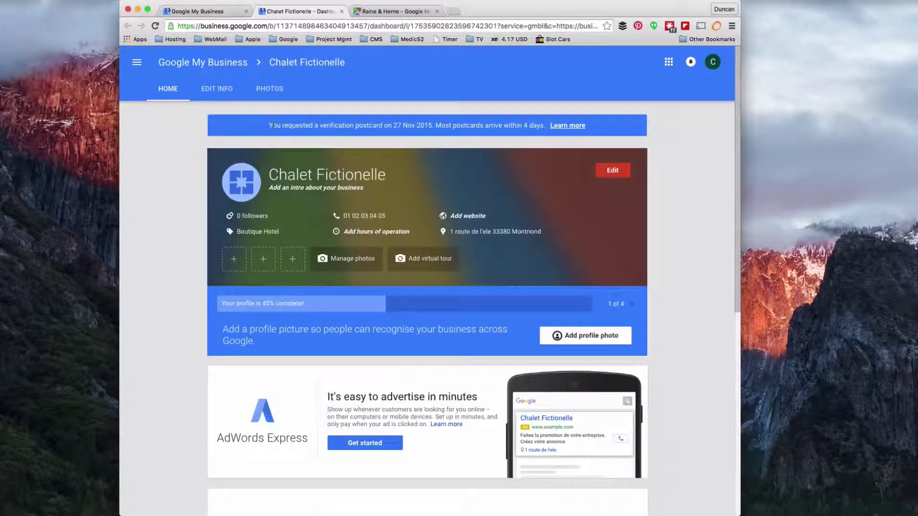
drag(270, 126, 522, 126)
click(524, 125)
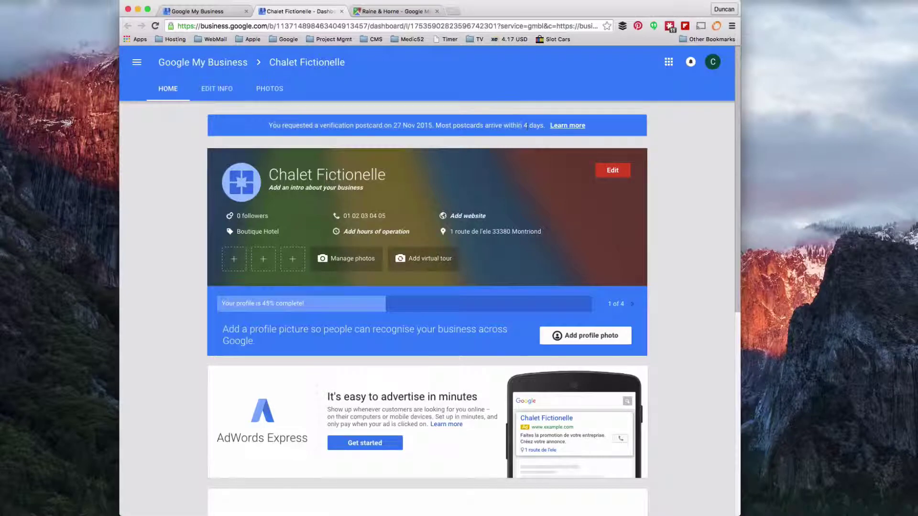